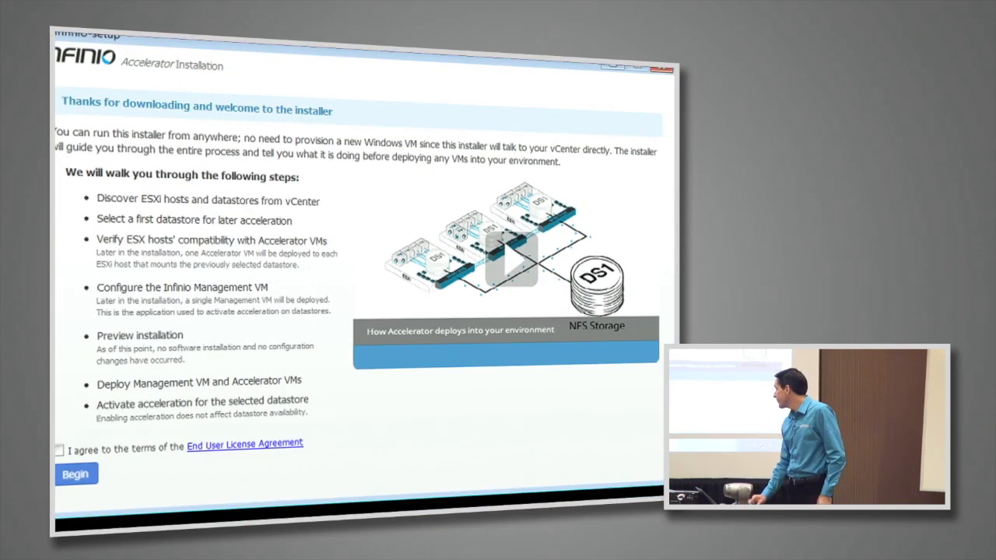
Accept the End User License Agreement and begin the Accelerator installation.
{"action": "left_click", "coordinate": [59, 450]}
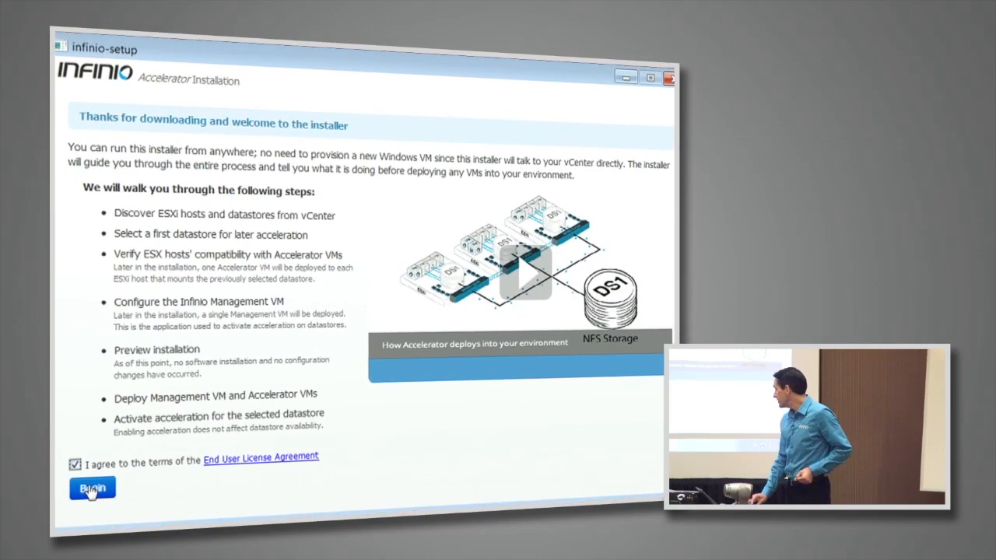
{"action": "left_click", "coordinate": [91, 488]}
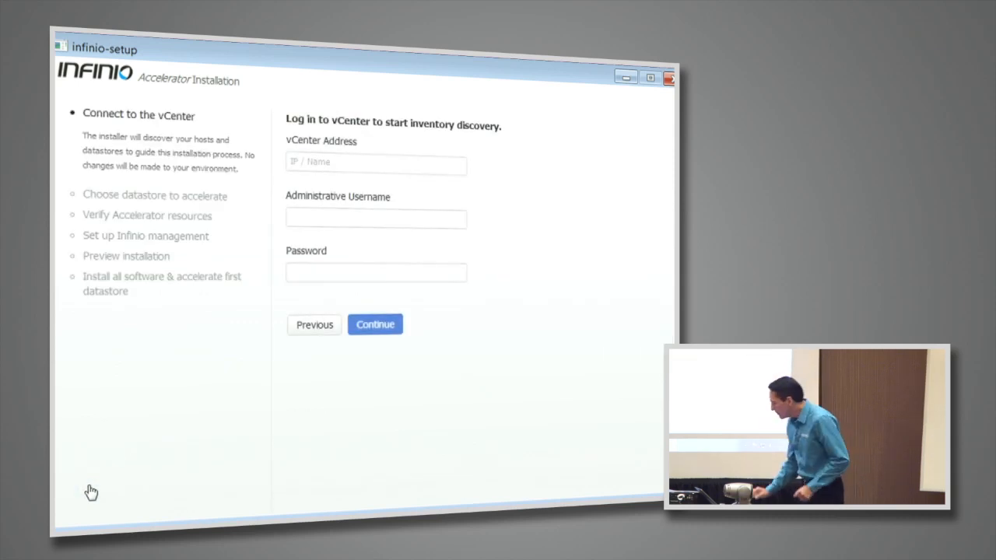
Enter vcenter.infinio.local as the vCenter address.
{"action": "left_click", "coordinate": [307, 163]}
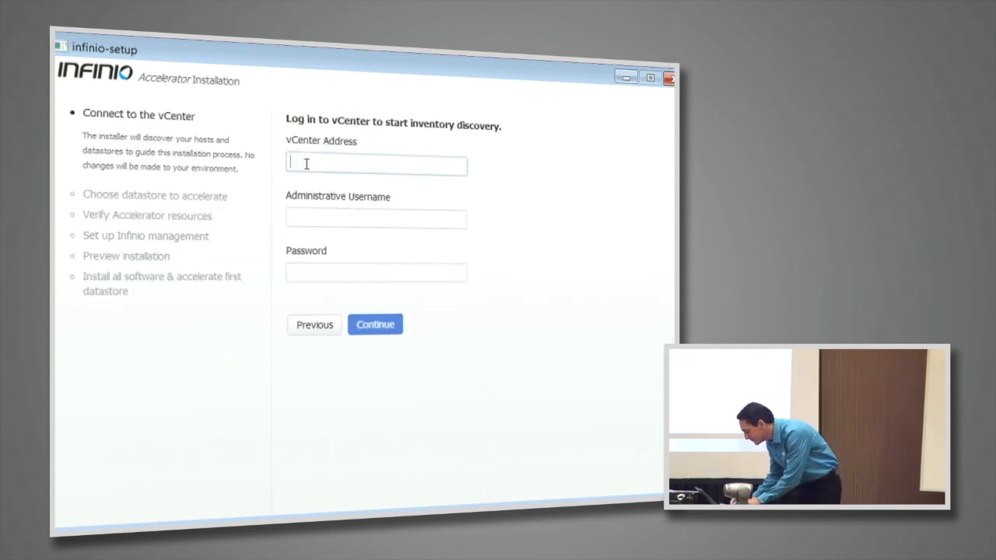
{"action": "type", "text": "Administr"}
{"action": "key", "text": "BackSpace"}
{"action": "key", "text": "BackSpace"}
{"action": "key", "text": "BackSpace"}
{"action": "key", "text": "BackSpace"}
{"action": "key", "text": "BackSpace"}
{"action": "key", "text": "BackSpace"}
{"action": "key", "text": "BackSpace"}
{"action": "key", "text": "BackSpace"}
{"action": "key", "text": "BackSpace"}
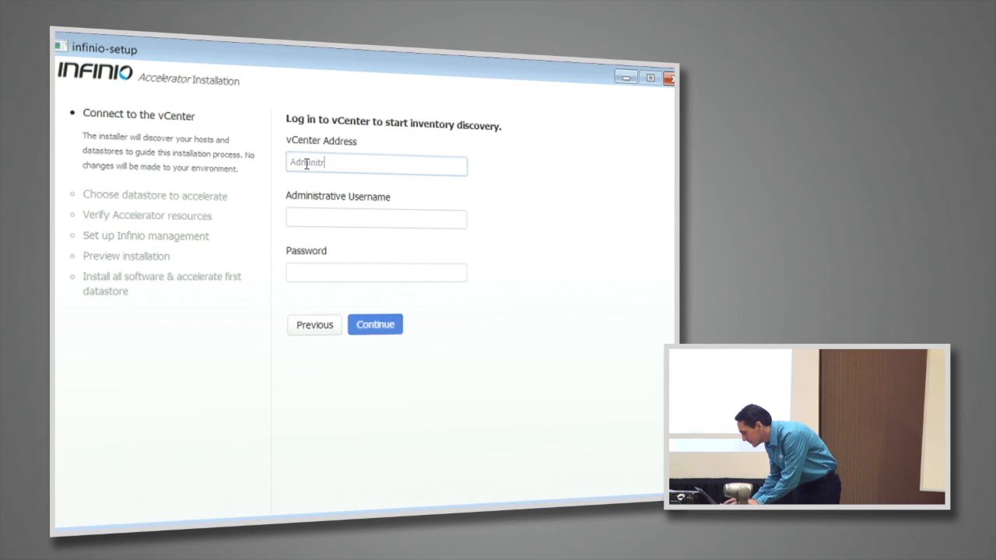
{"action": "type", "text": "vcen"}
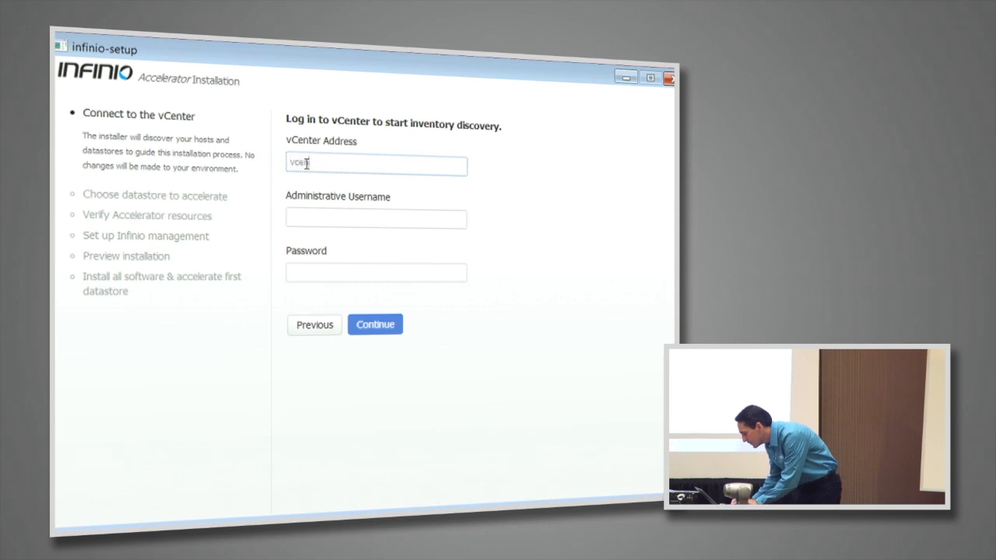
{"action": "type", "text": "ter.infinio.local"}
Log in to vCenter as administrator with the account password to start inventory discovery.
{"action": "key", "text": "Tab"}
{"action": "type", "text": "administrator"}
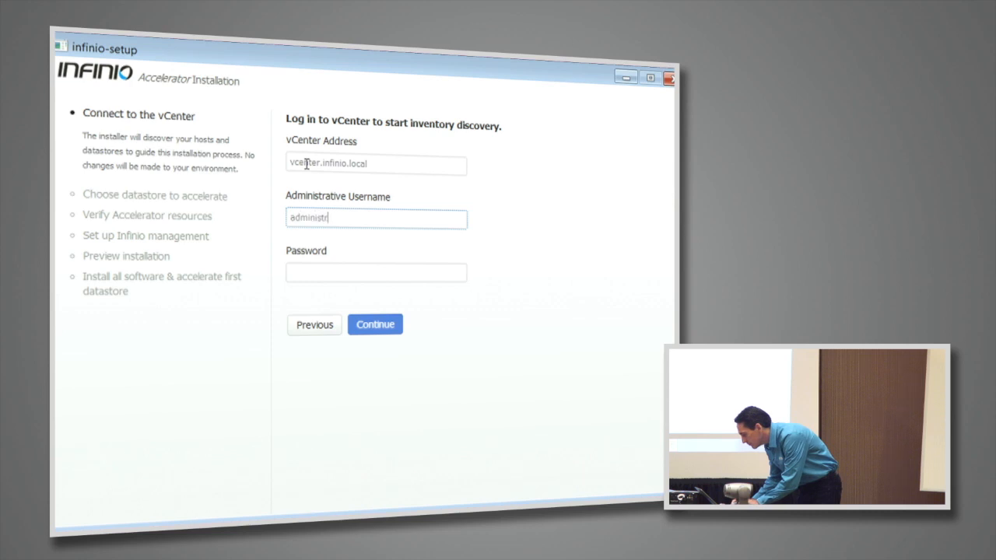
{"action": "key", "text": "Tab"}
{"action": "type", "text": "password"}
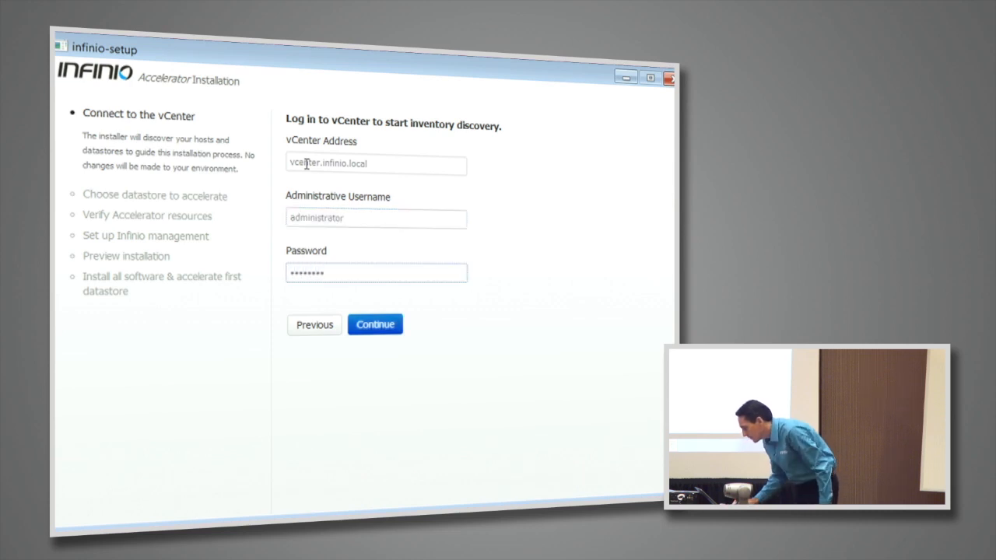
{"action": "key", "text": "Return"}
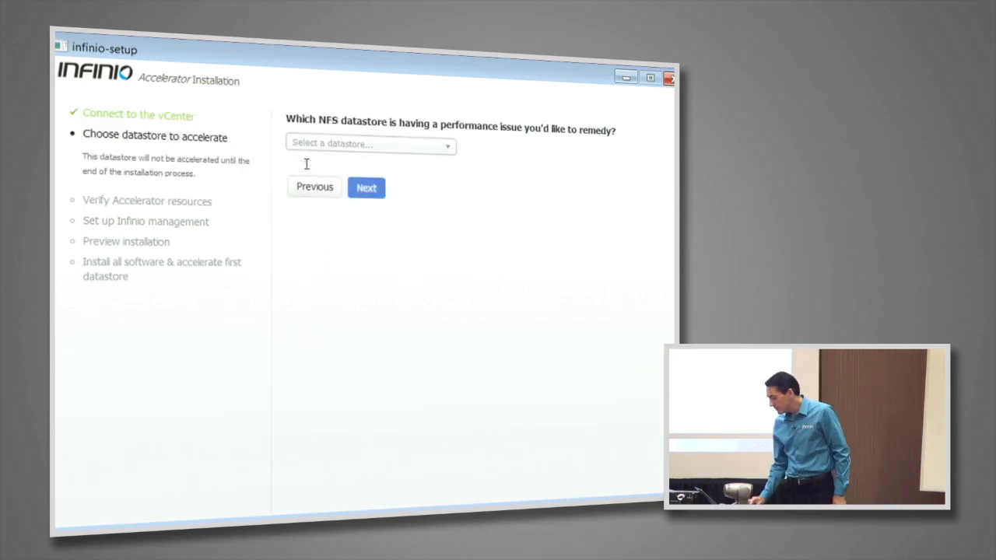
Choose nfs-vmdata as the NFS datastore to accelerate and continue to the resource verification.
{"action": "left_click", "coordinate": [328, 148]}
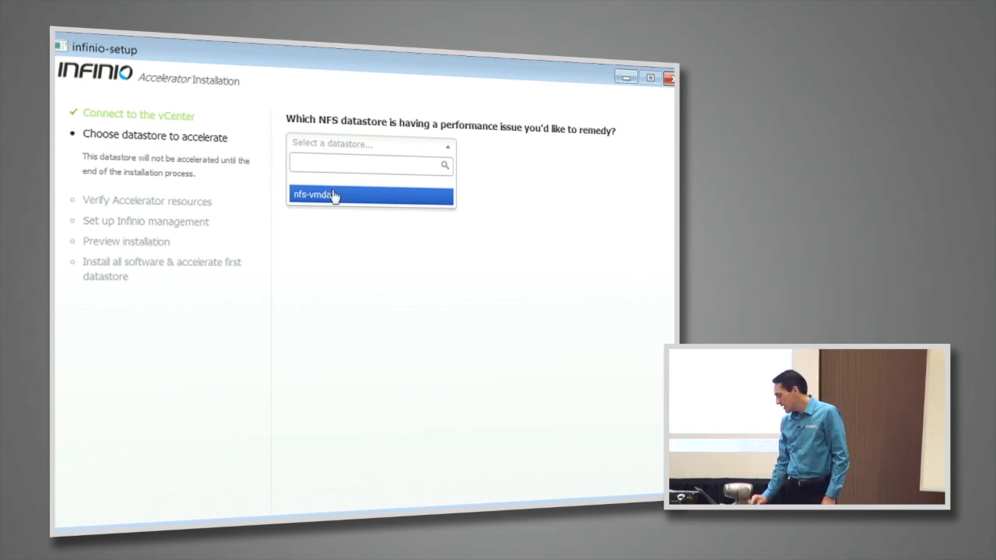
{"action": "left_click", "coordinate": [333, 195]}
{"action": "left_click", "coordinate": [332, 150]}
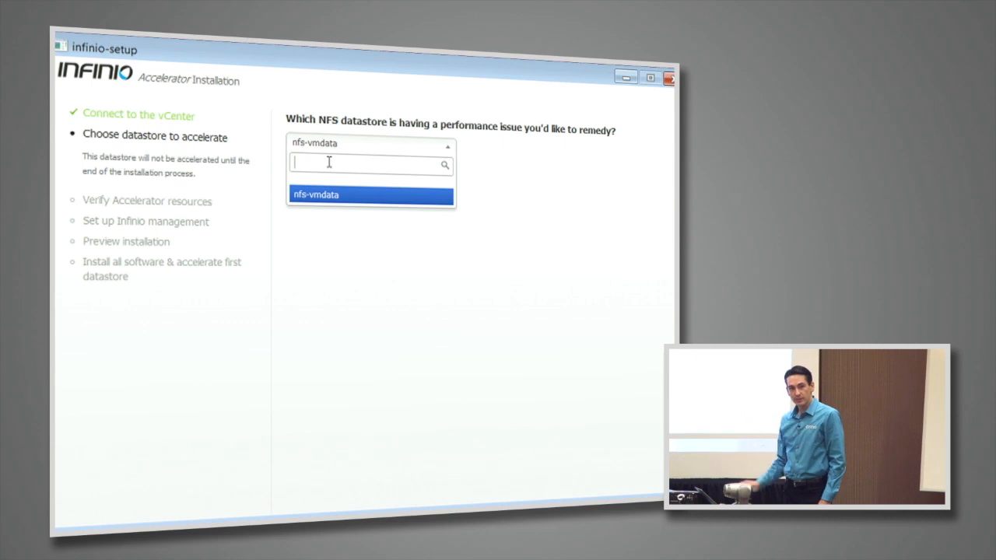
{"action": "left_click", "coordinate": [458, 221]}
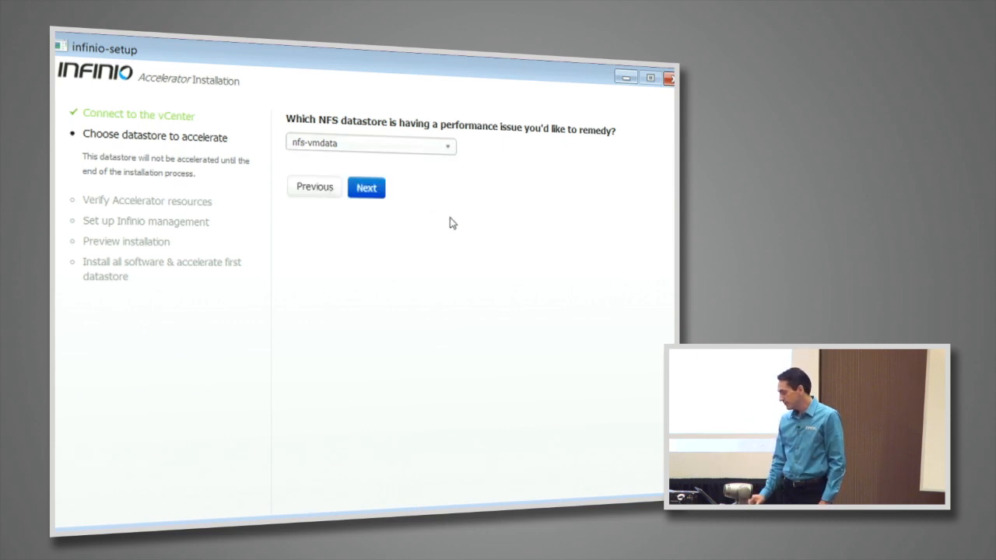
{"action": "left_click", "coordinate": [367, 191]}
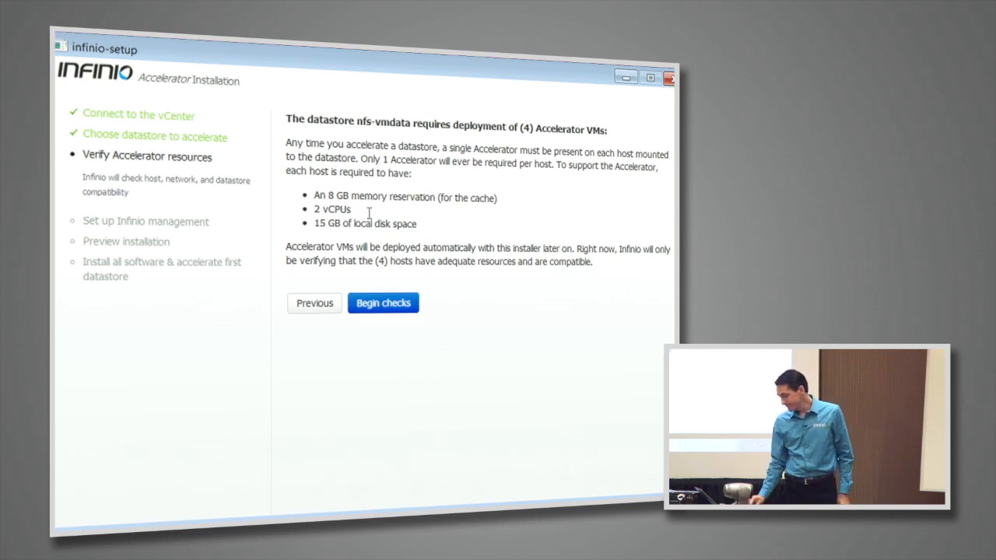
Run the host compatibility checks, inspect the resource details of esx01.infinio.local, and continue to the management setup.
{"action": "left_click", "coordinate": [392, 304]}
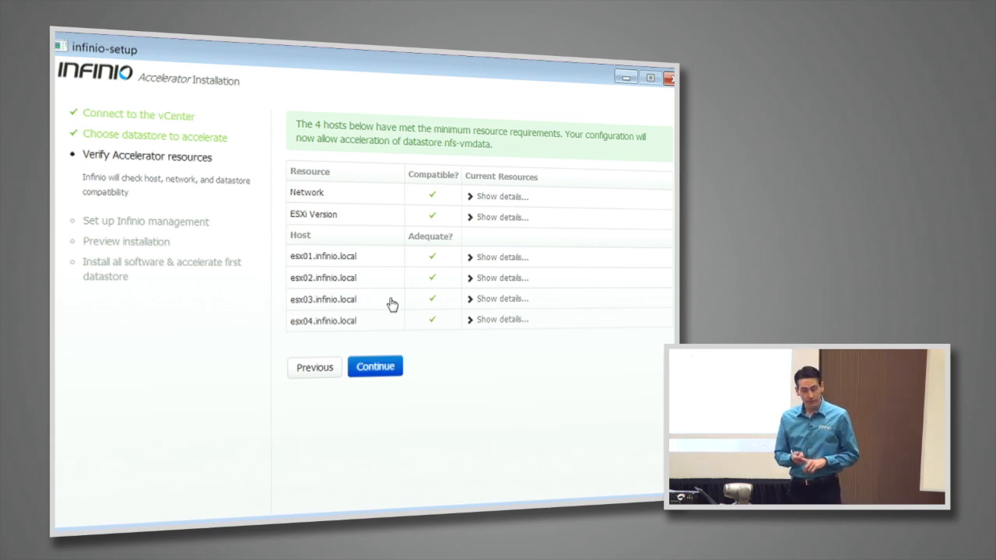
{"action": "left_click", "coordinate": [494, 266]}
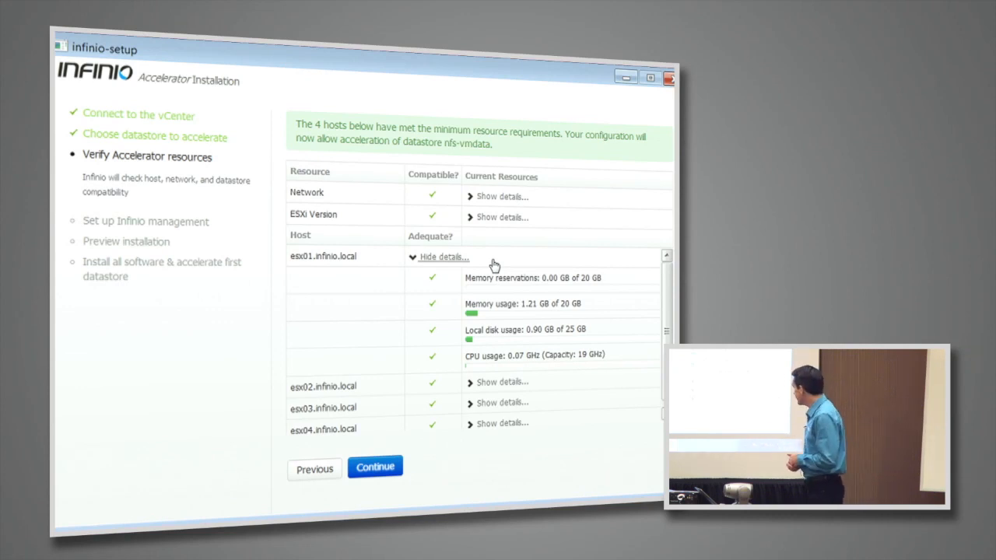
{"action": "left_click", "coordinate": [392, 472]}
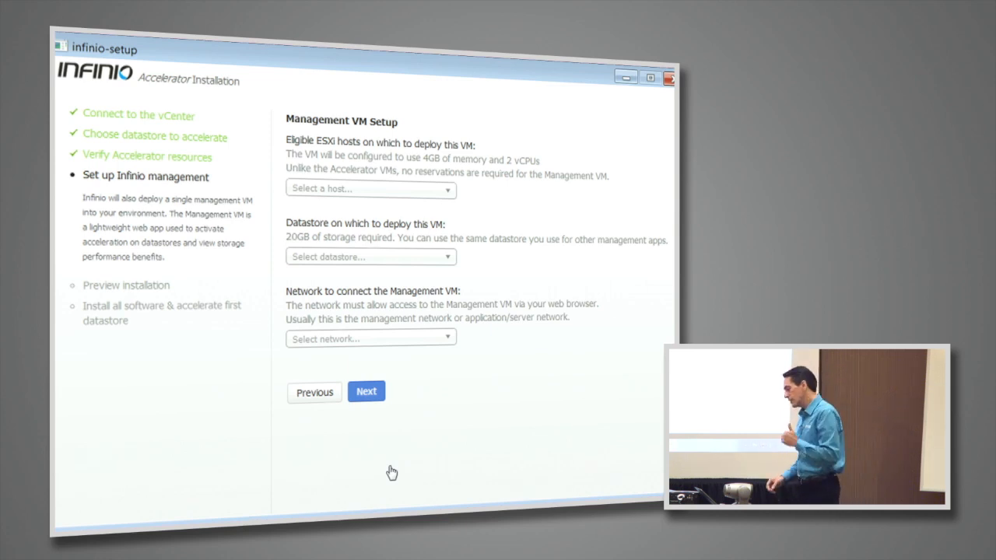
Deploy the Management VM on host esx03.infinio.local with datastore ESX03-Local and the Management Network.
{"action": "left_click", "coordinate": [332, 194]}
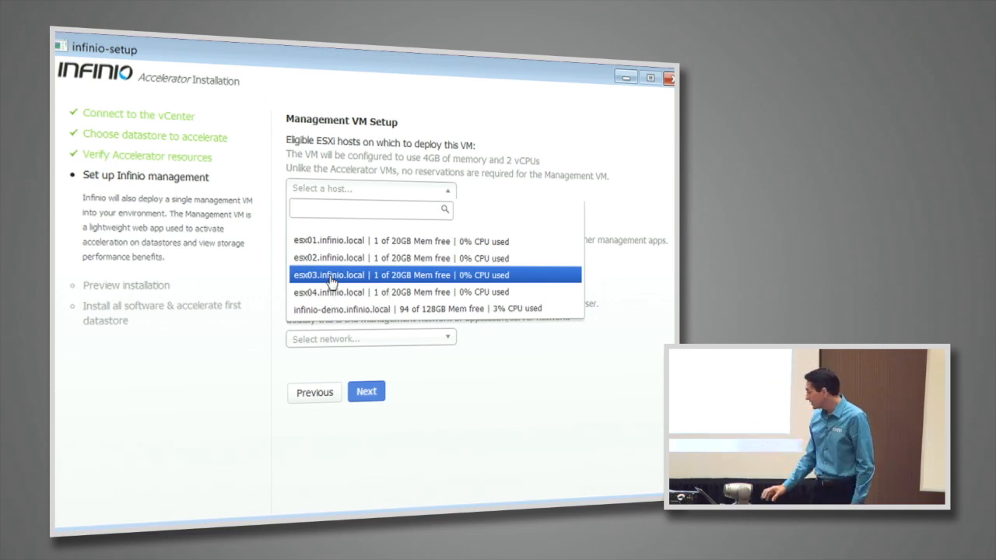
{"action": "left_click", "coordinate": [334, 277]}
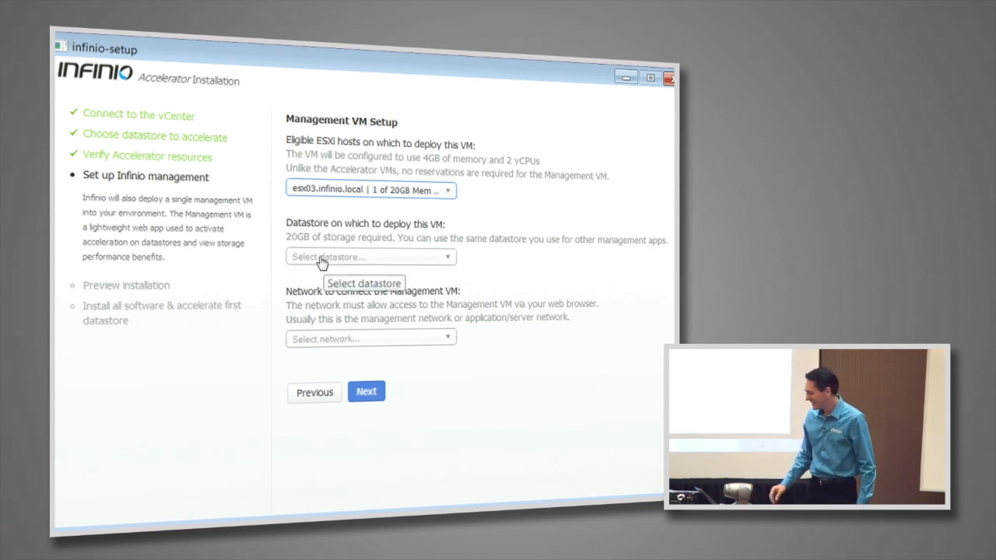
{"action": "left_click", "coordinate": [322, 263]}
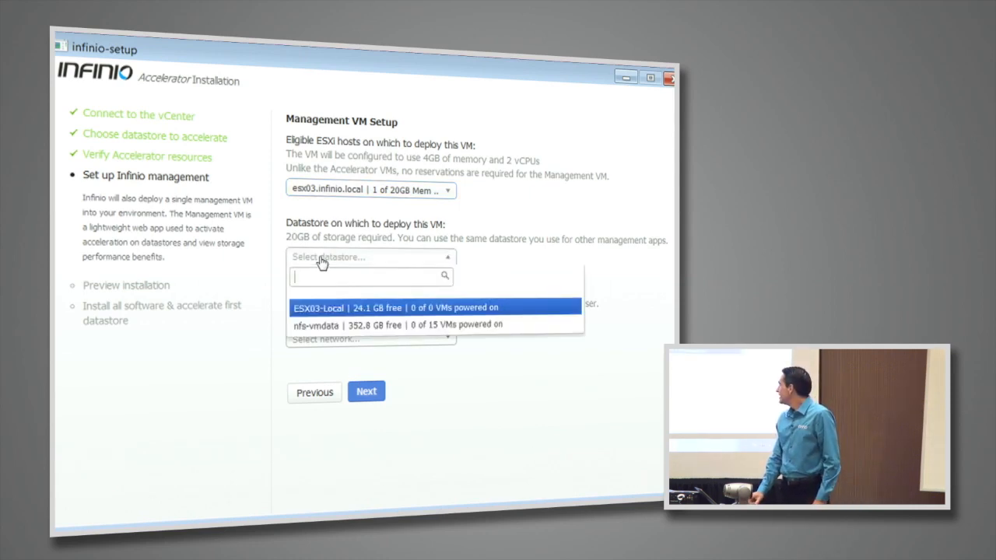
{"action": "left_click", "coordinate": [318, 308]}
{"action": "left_click", "coordinate": [322, 343]}
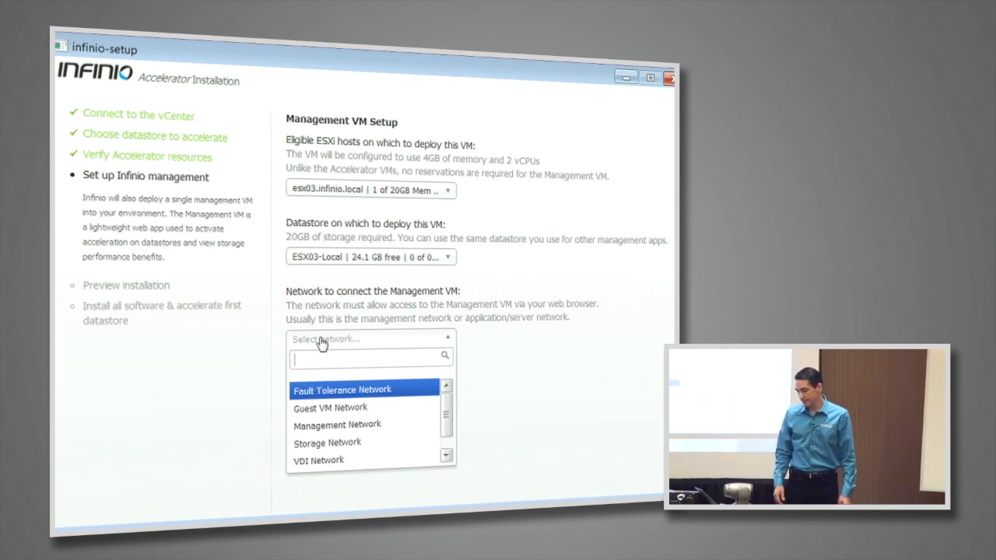
{"action": "left_click", "coordinate": [337, 425]}
{"action": "left_click", "coordinate": [365, 394]}
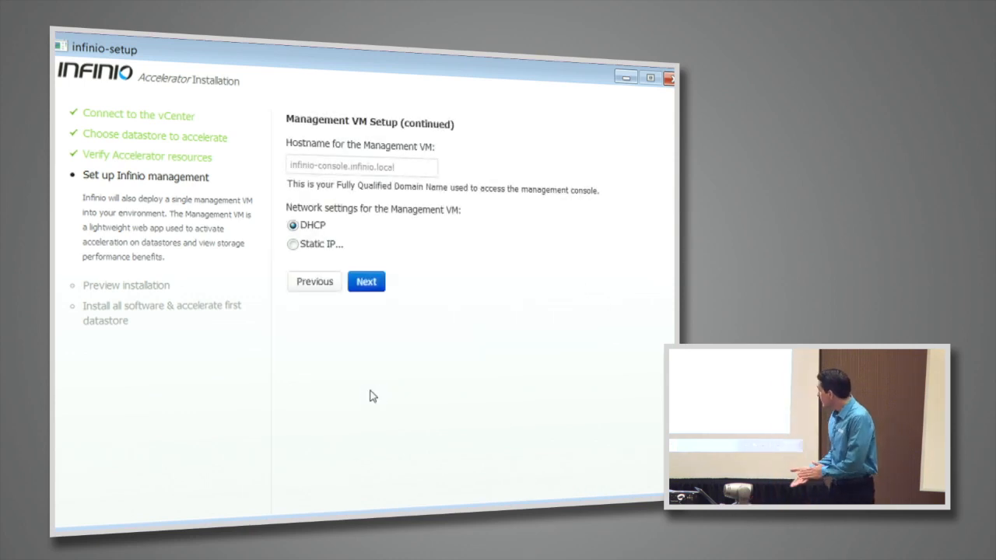
Shorten the Management VM hostname to console.infinio.local.
{"action": "left_click", "coordinate": [318, 165]}
{"action": "key", "text": "BackSpace"}
{"action": "key", "text": "BackSpace"}
{"action": "key", "text": "BackSpace"}
{"action": "key", "text": "BackSpace"}
{"action": "key", "text": "BackSpace"}
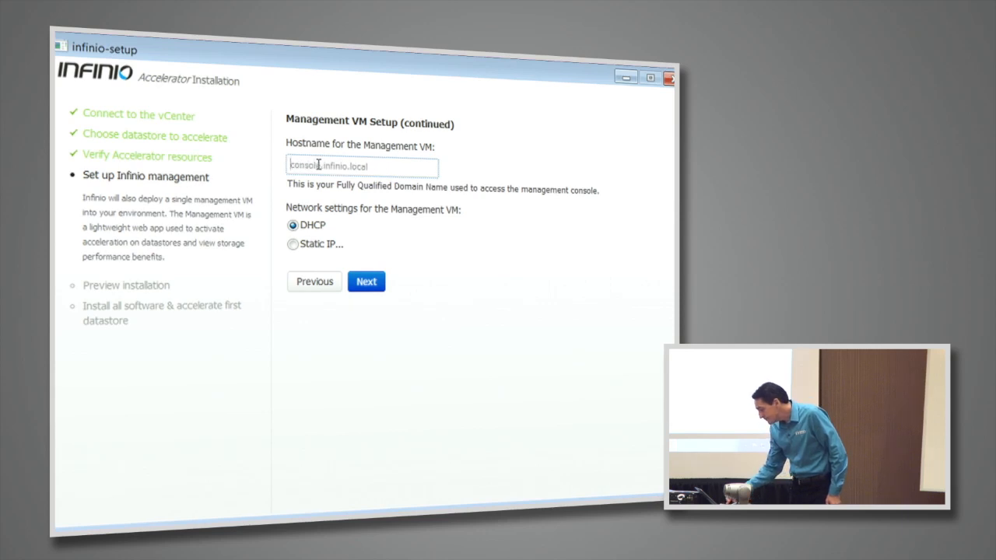
Switch the Management VM to a static IP and set its address to 10.200.1.100.
{"action": "left_click", "coordinate": [292, 244]}
{"action": "left_click", "coordinate": [321, 283]}
{"action": "type", "text": "10"}
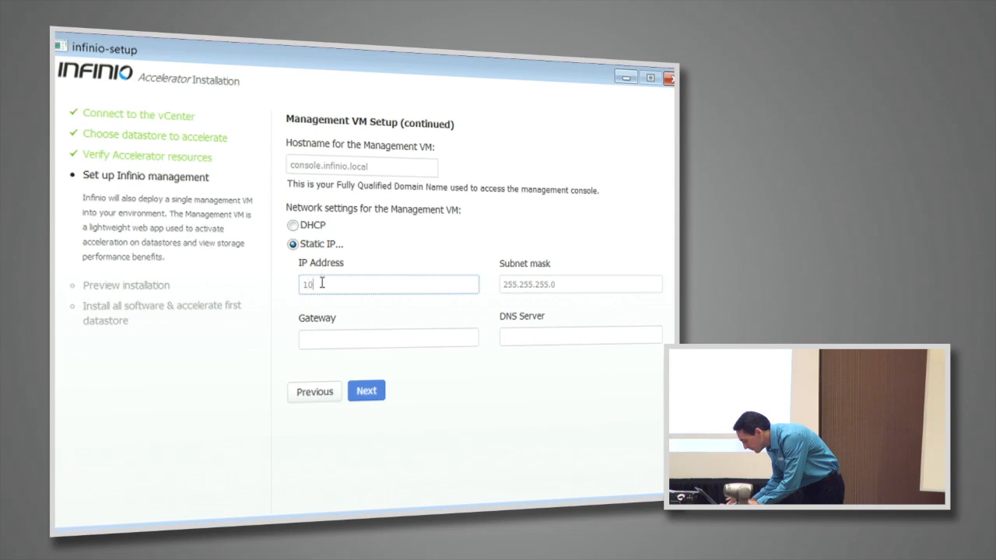
{"action": "type", "text": ".200.1.100"}
Set the gateway to 10.200.1.1 and the DNS server to 10.200.1.10, and submit the network settings.
{"action": "key", "text": "Tab"}
{"action": "key", "text": "Tab"}
{"action": "type", "text": "10.200.1.1"}
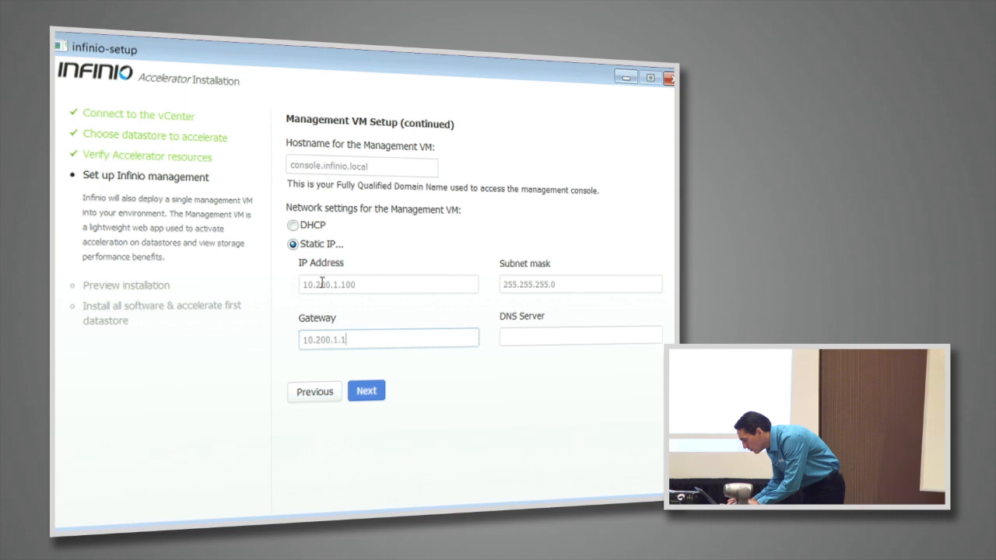
{"action": "key", "text": "Tab"}
{"action": "type", "text": "1"}
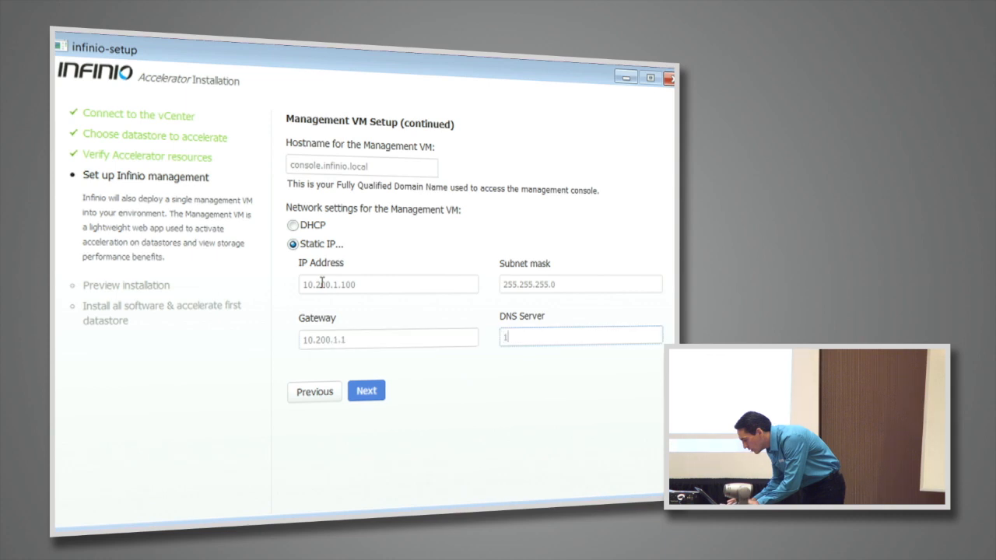
{"action": "type", "text": "0.200.1.2"}
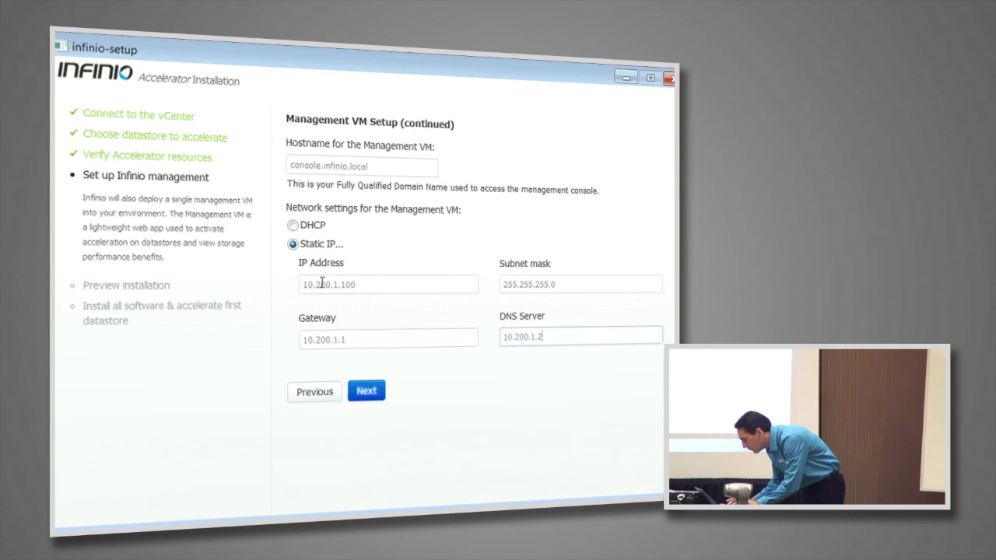
{"action": "key", "text": "BackSpace"}
{"action": "type", "text": "10"}
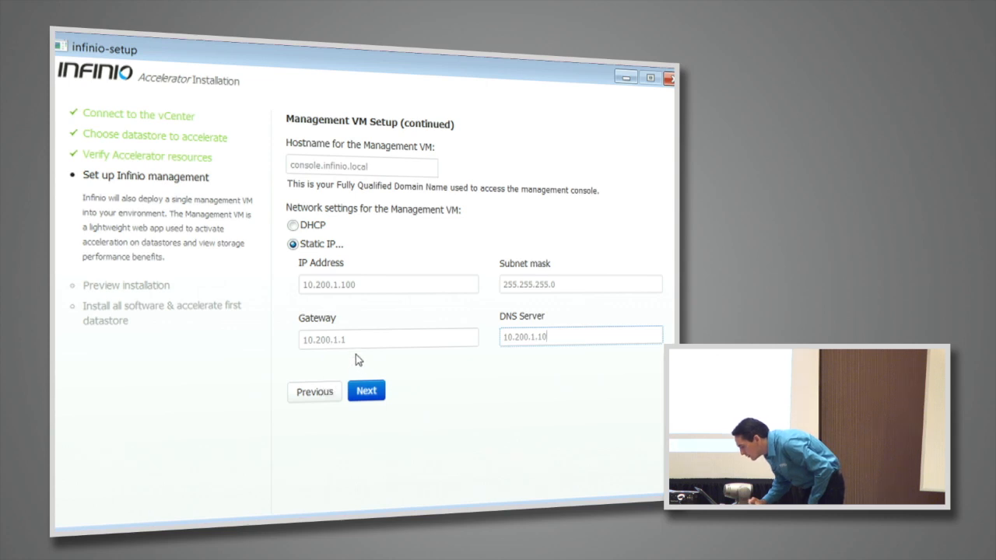
{"action": "left_click", "coordinate": [317, 287]}
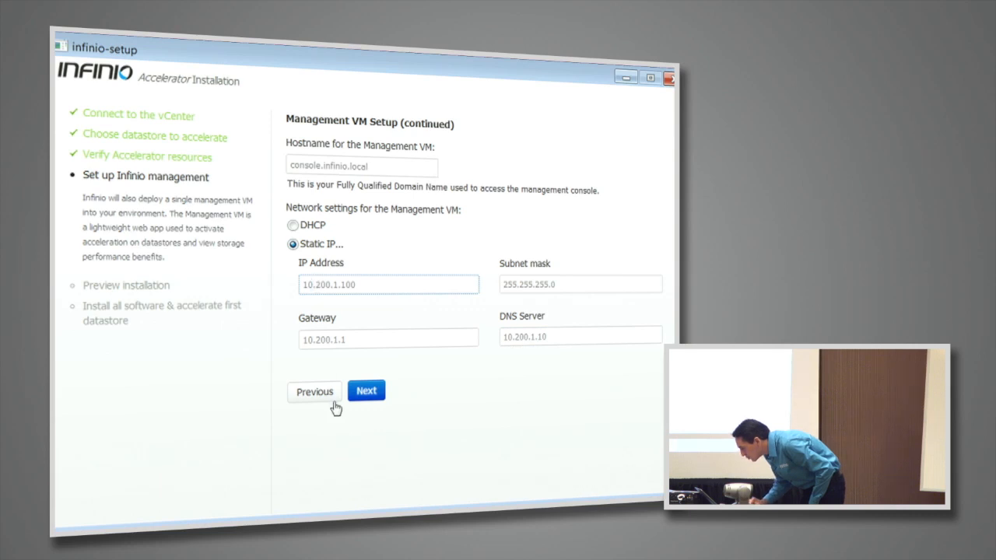
{"action": "left_click", "coordinate": [366, 393]}
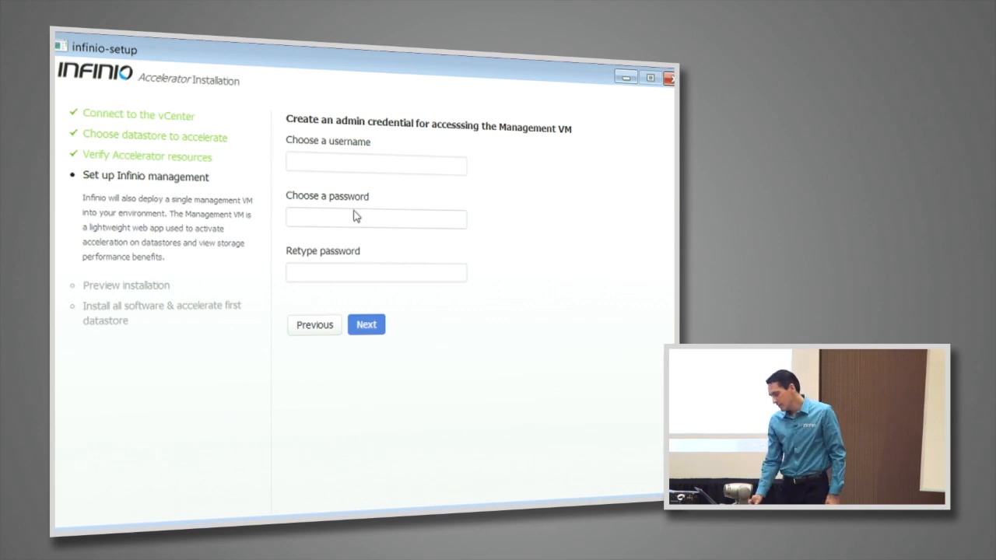
Create the Management VM admin credential with username admin, entering the chosen password in both password fields.
{"action": "left_click", "coordinate": [345, 162]}
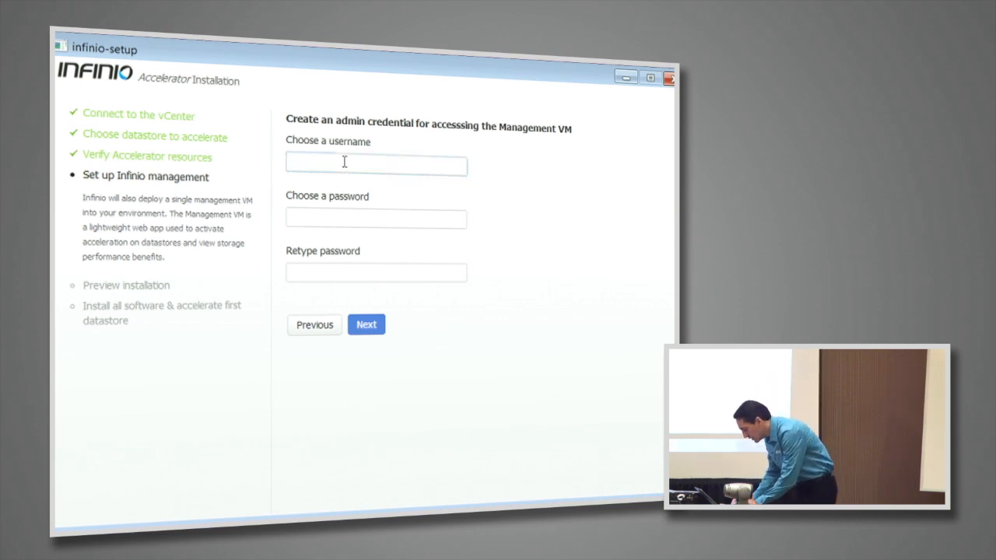
{"action": "type", "text": "admin"}
{"action": "key", "text": "Tab"}
{"action": "type", "text": "********"}
{"action": "key", "text": "Tab"}
{"action": "type", "text": "******"}
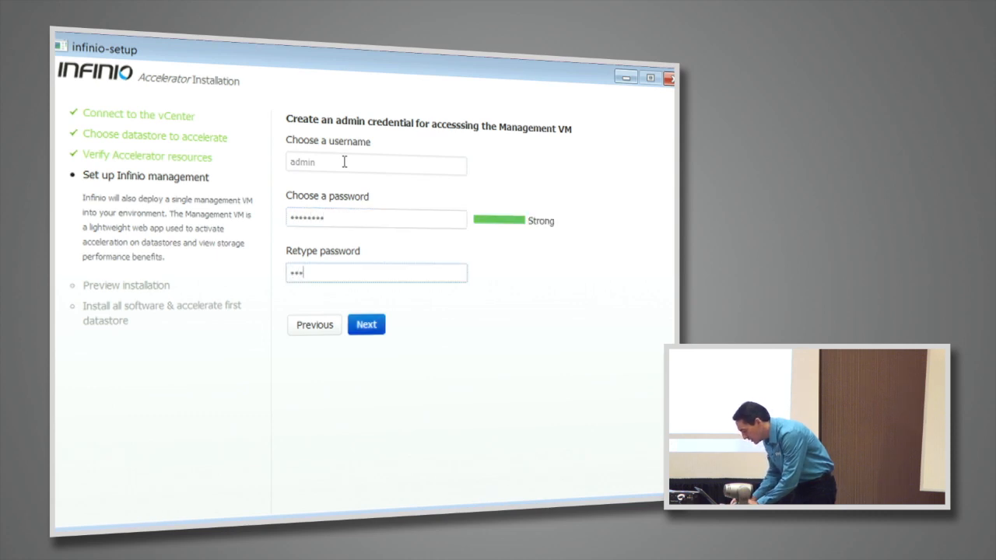
{"action": "type", "text": "**"}
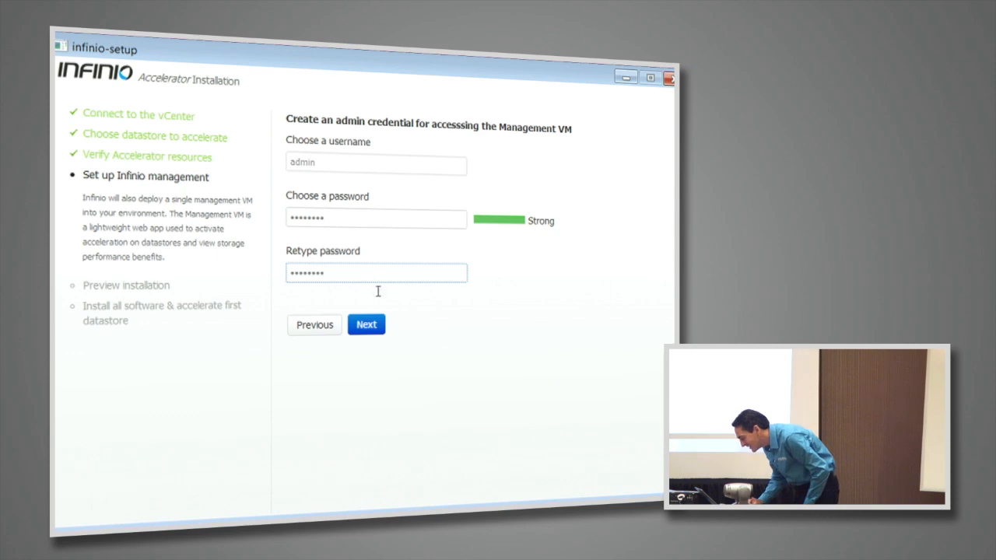
Proceed to the installation preview and start installing Infinio Accelerator with the reviewed settings.
{"action": "left_click", "coordinate": [373, 326]}
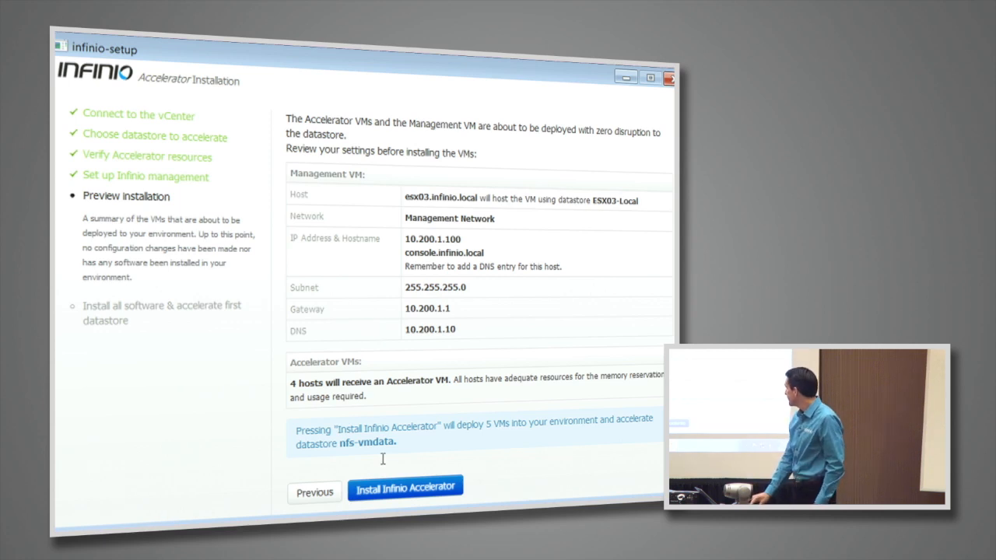
{"action": "left_click", "coordinate": [387, 488]}
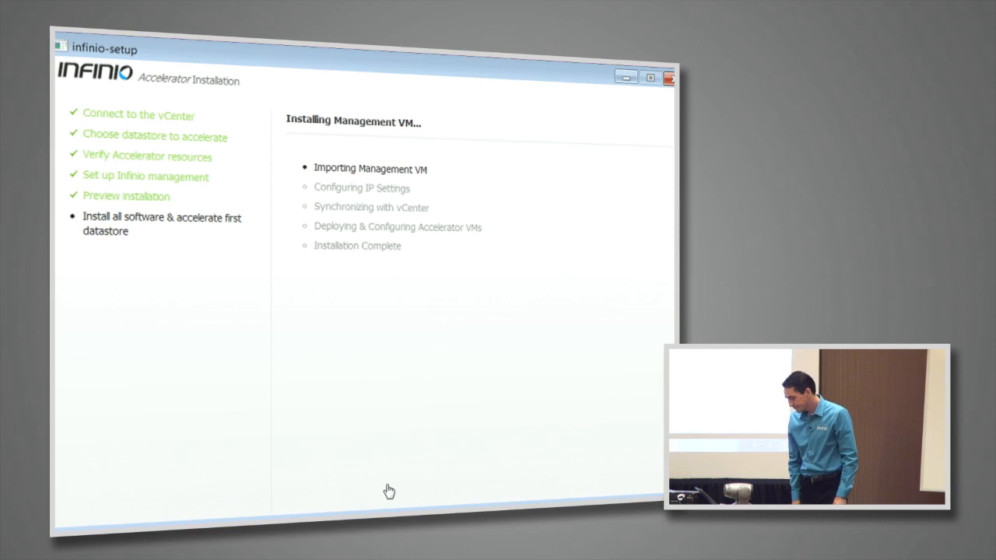